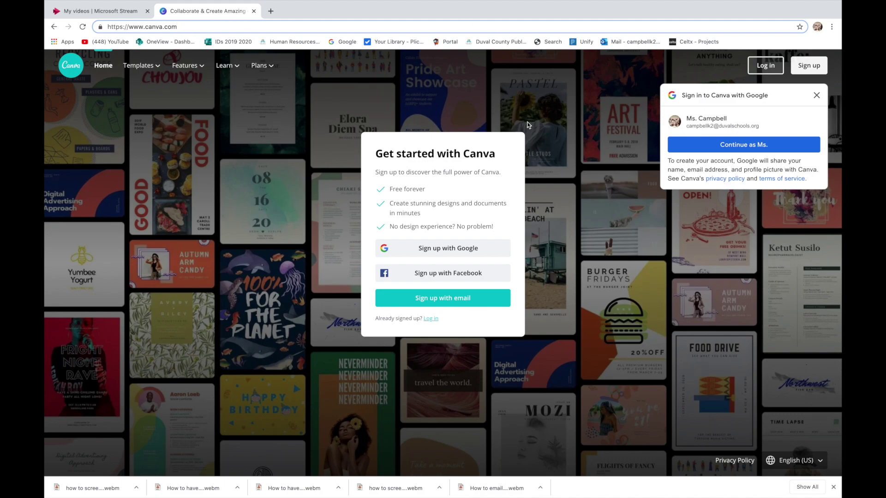
- Sign up with email, entering the account holder's name, email address and a password
left_click(445, 299)
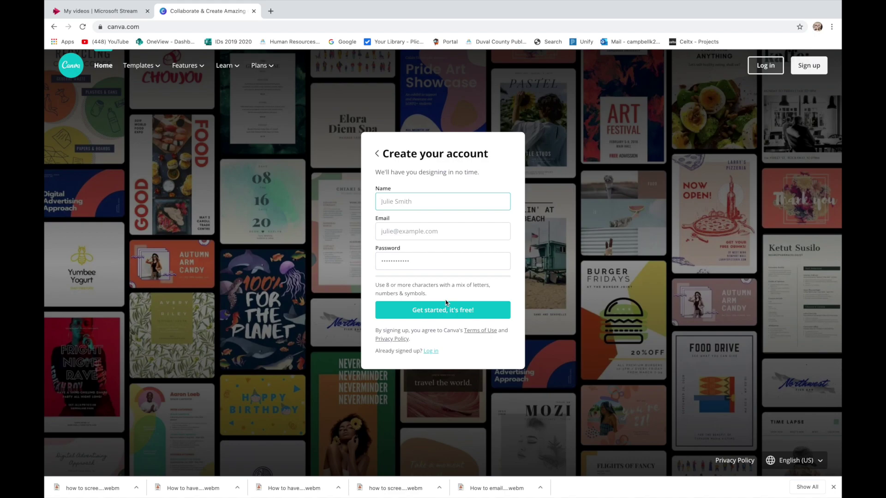
type("Ms. Campbell")
left_click(391, 230)
left_click(420, 253)
left_click(414, 261)
type("••••••••••••")
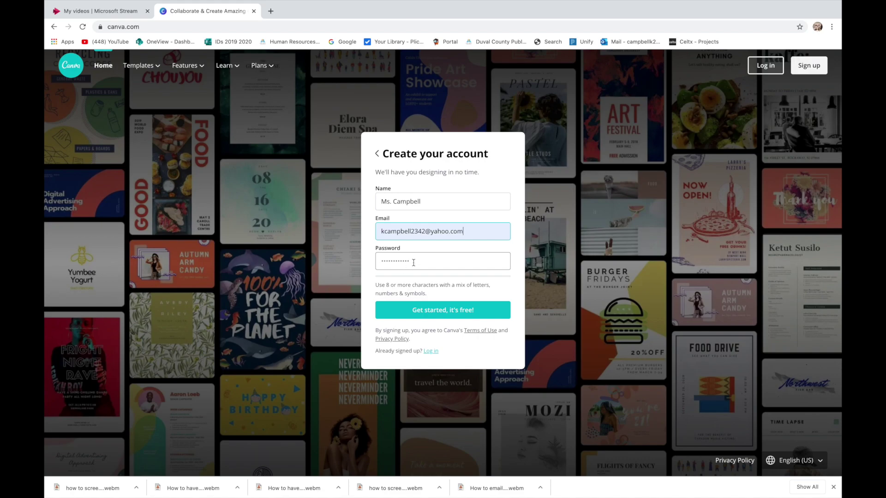
left_click(413, 263)
type("•••••")
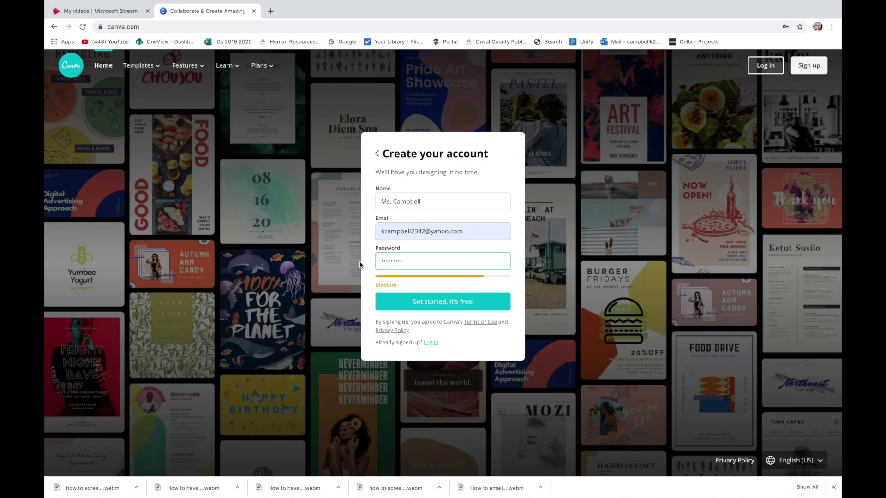
left_click(429, 307)
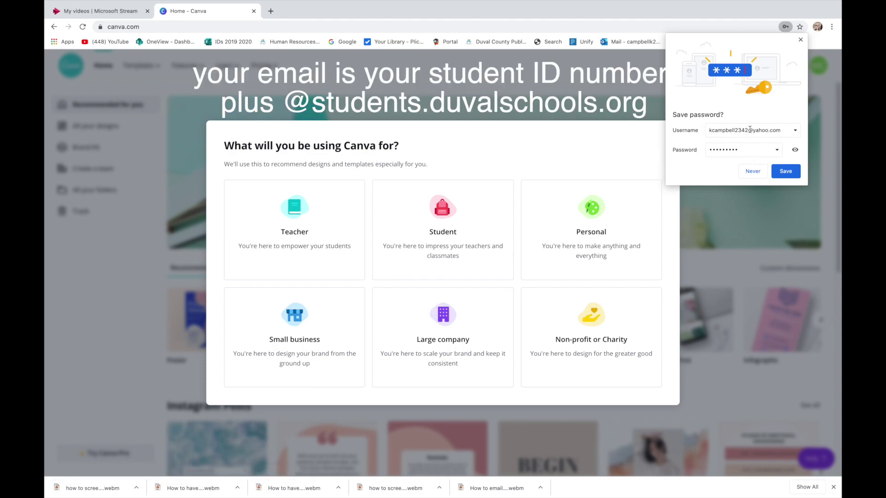
- Decline saving the password, choose Student, skip team invites and dismiss the onboarding tips
left_click(753, 171)
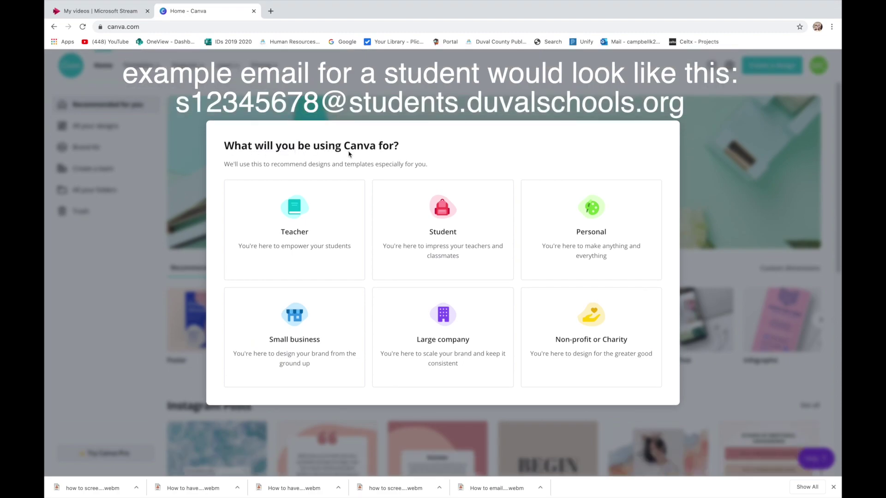
left_click(444, 216)
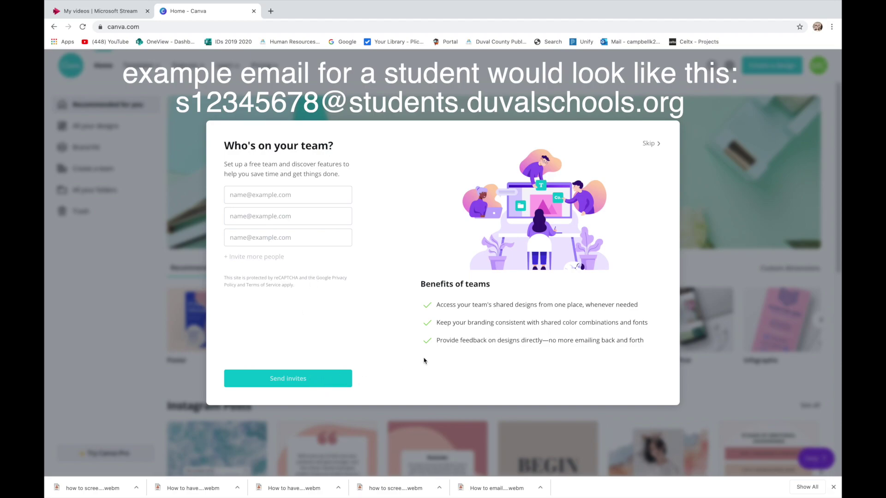
left_click(648, 144)
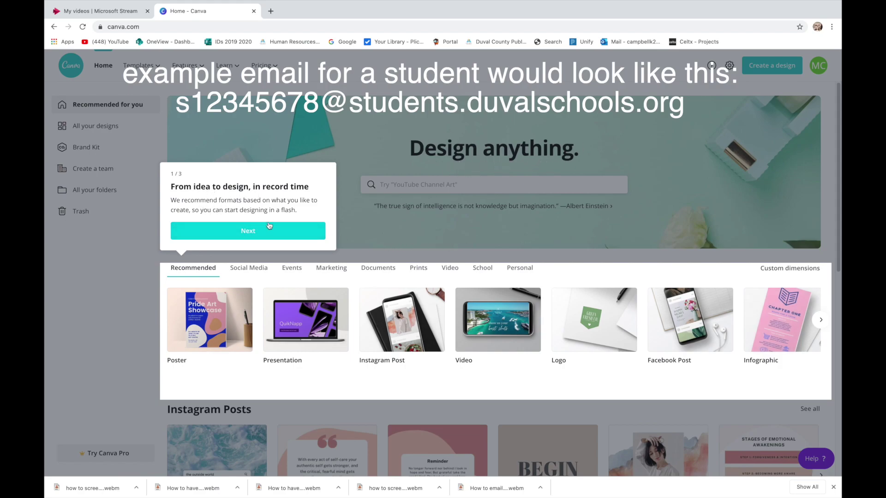
left_click(258, 232)
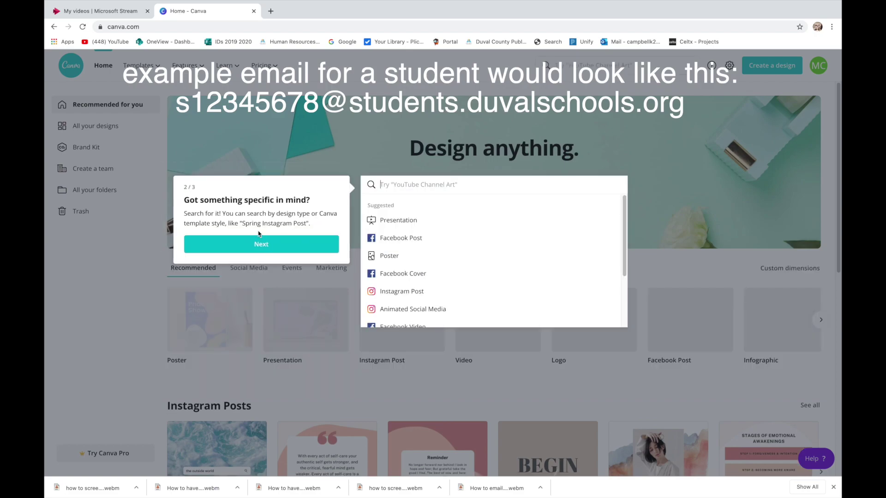
left_click(270, 176)
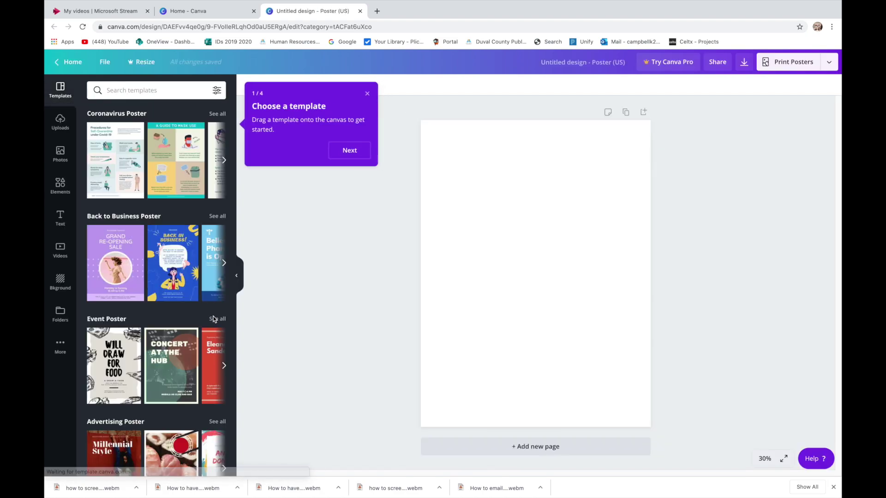
- Apply the 'A Guide to Mask Use' coronavirus template to the US poster
scroll(158, 398, "down", 3)
scroll(158, 398, "up", 3)
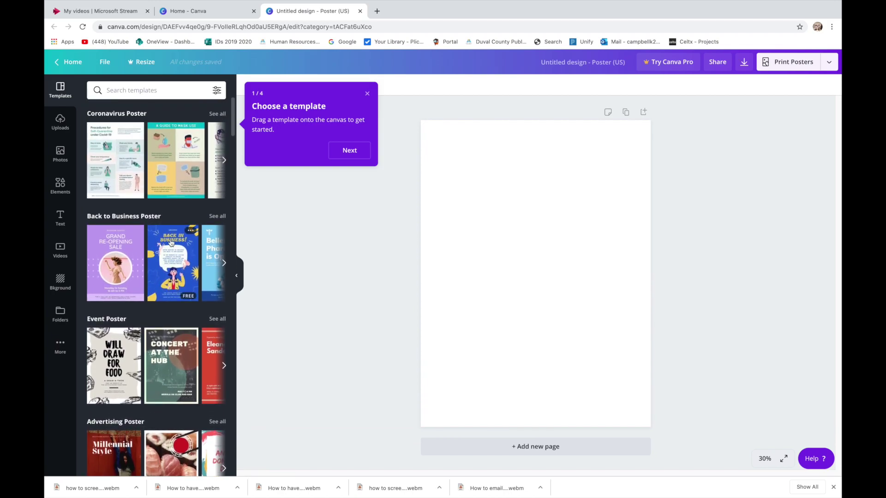
left_click(178, 181)
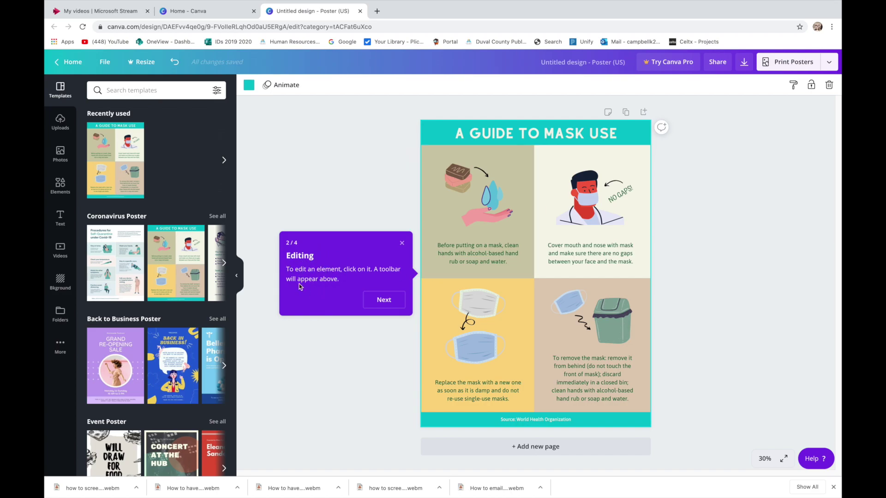
- Recolour the top-left panel light cyan after trying purple and light green
left_click(383, 301)
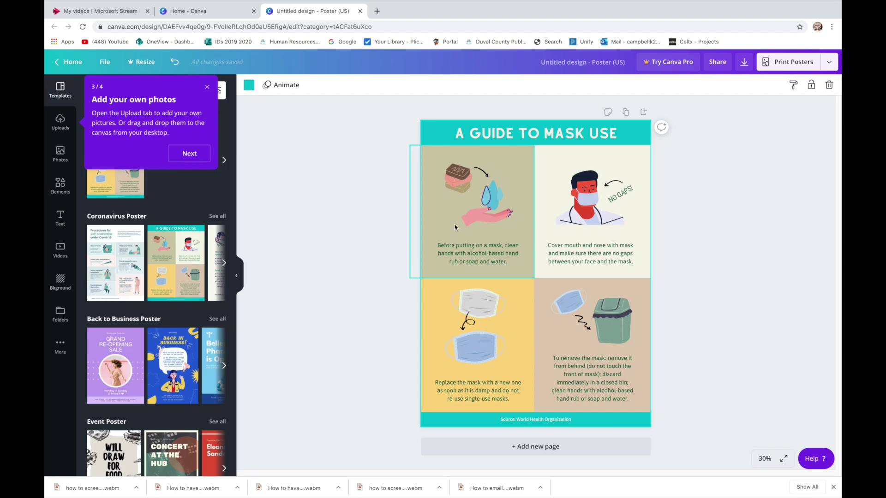
left_click(435, 212)
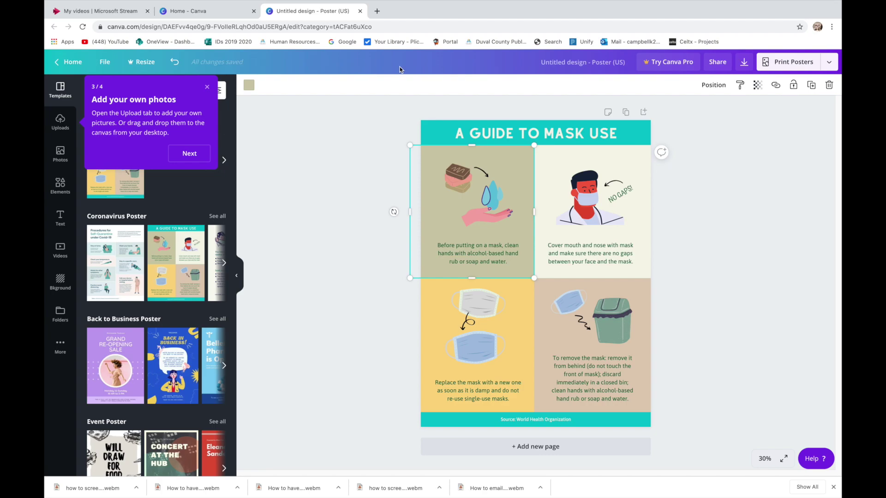
left_click(249, 86)
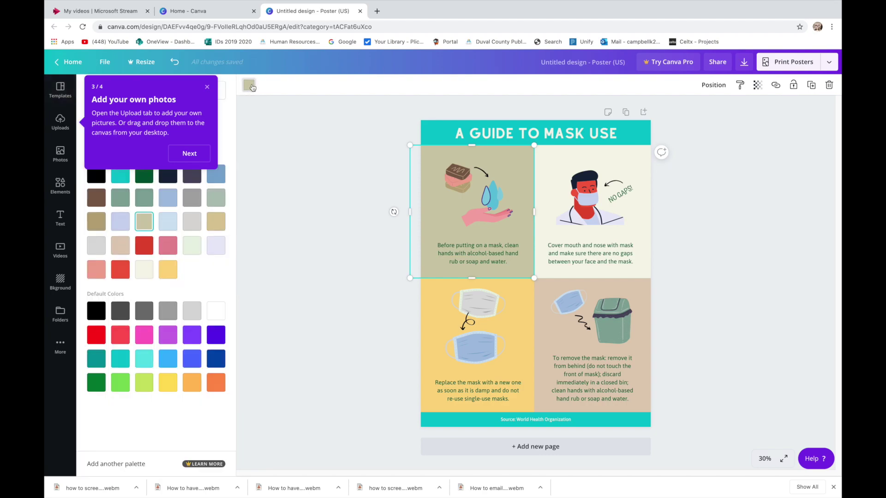
left_click(164, 337)
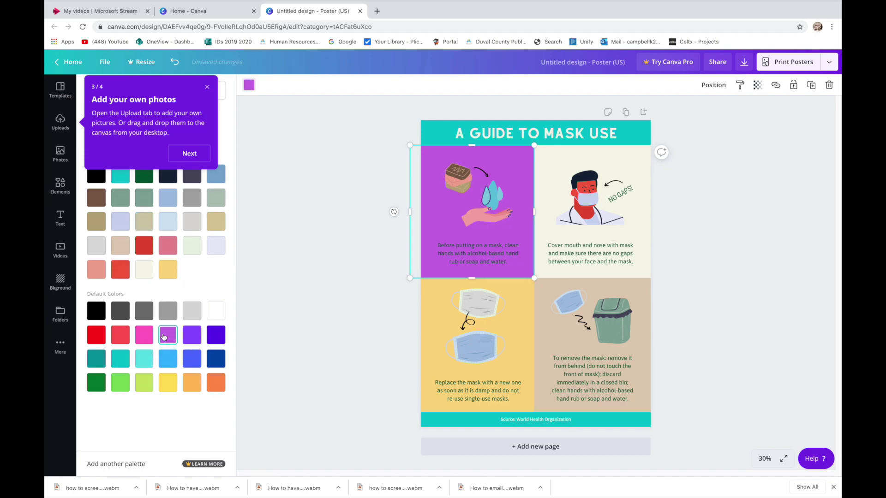
left_click(124, 382)
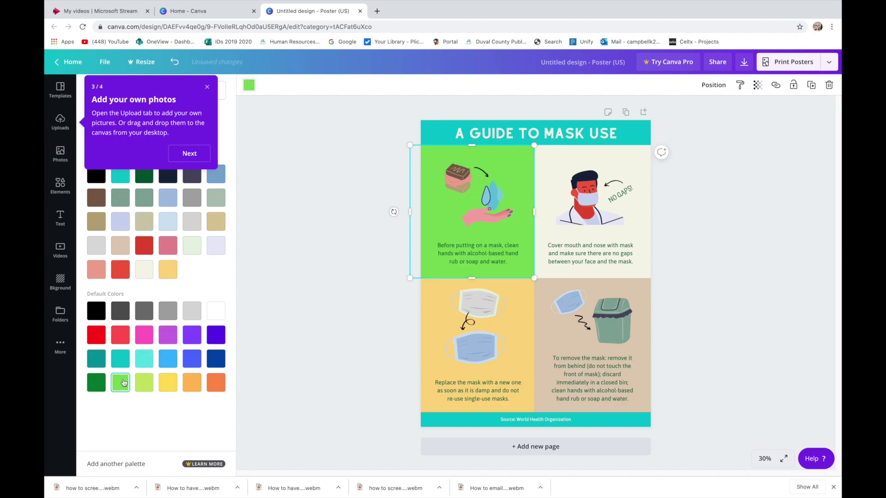
left_click(142, 362)
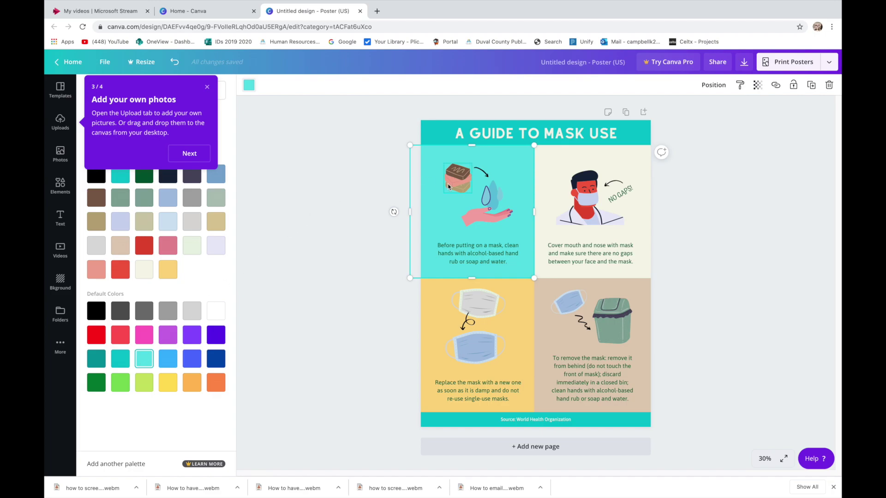
- Move and enlarge the hand-and-drop illustration within the top-left panel
left_click(479, 220)
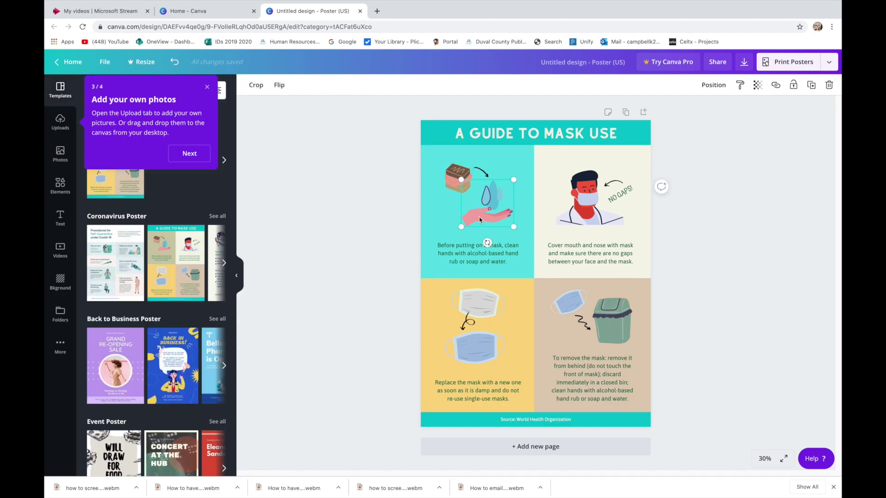
left_click_drag(480, 220, 462, 245)
left_click_drag(462, 184, 442, 166)
left_click_drag(483, 214, 489, 208)
- Put the soap bar in the corner tilted about -127°, and delete the hand illustration
left_click_drag(446, 177, 433, 172)
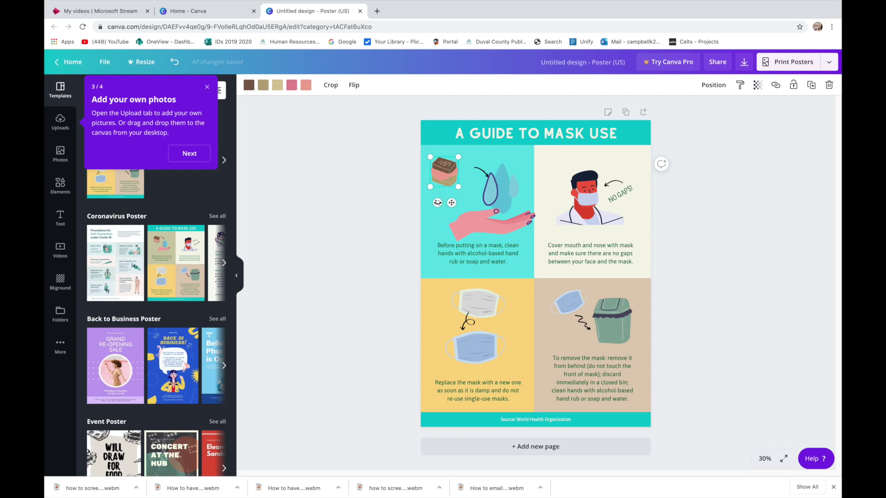
left_click_drag(436, 202, 447, 152)
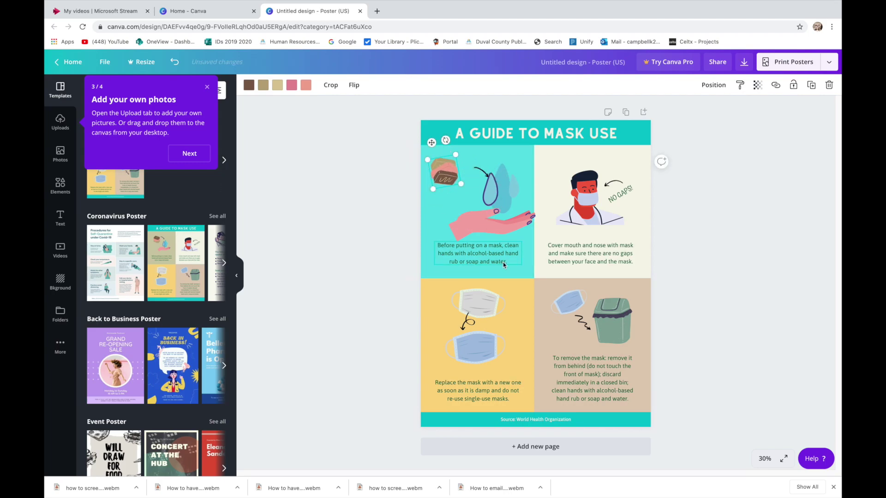
left_click(500, 197)
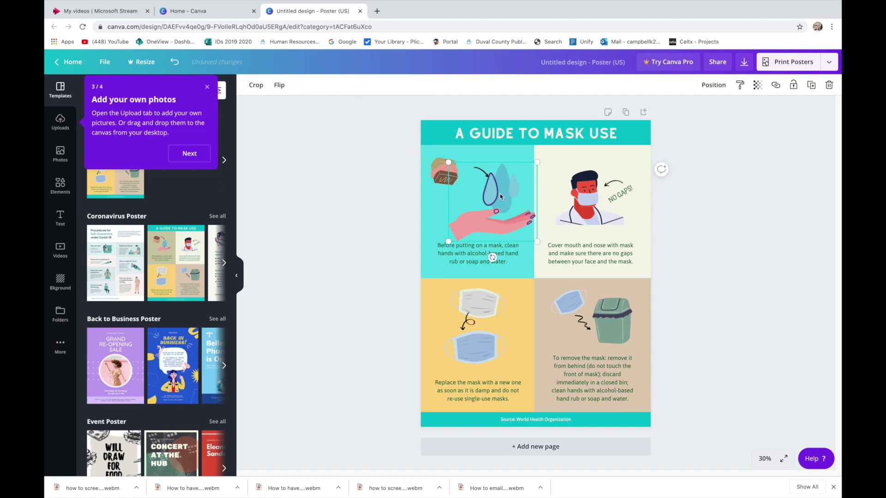
key("Delete")
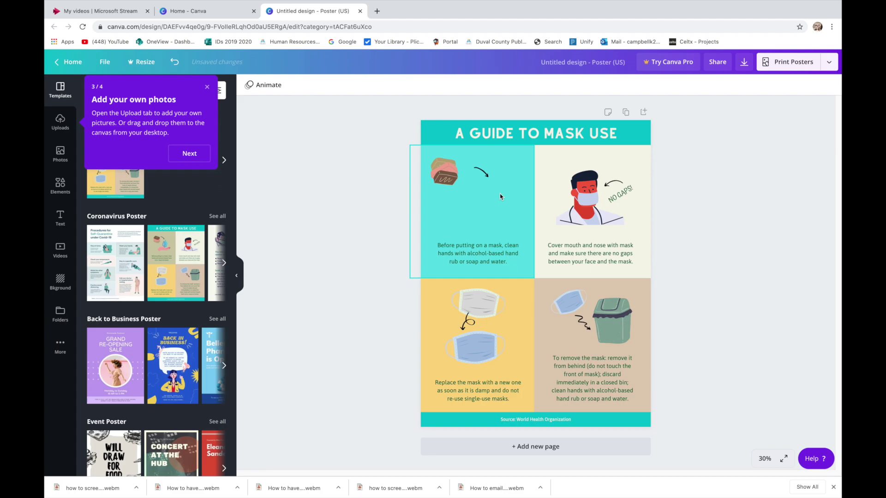
- Search elements for 'hand washing' and place the first icon on the top-left panel
left_click(207, 88)
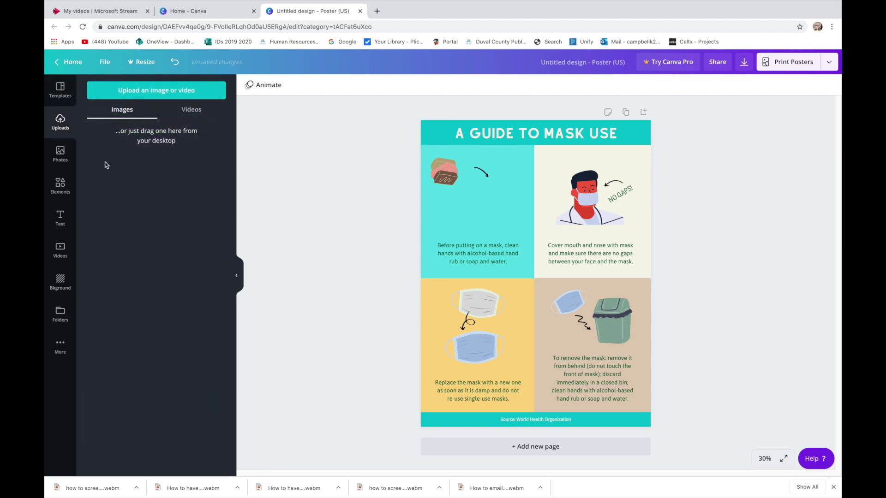
left_click(62, 189)
left_click(145, 92)
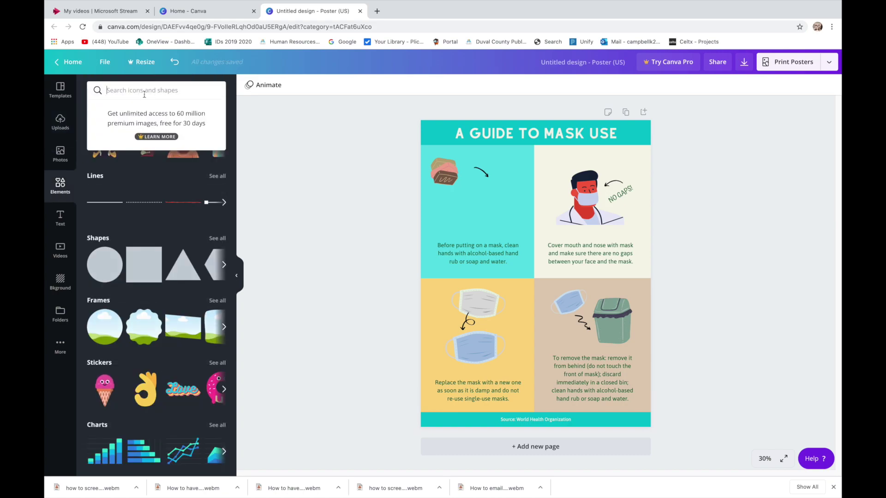
type("han")
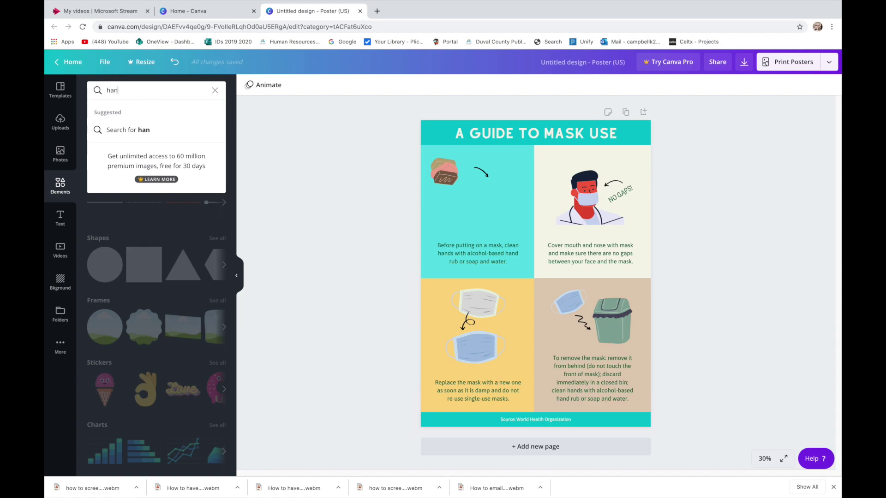
type("d washing")
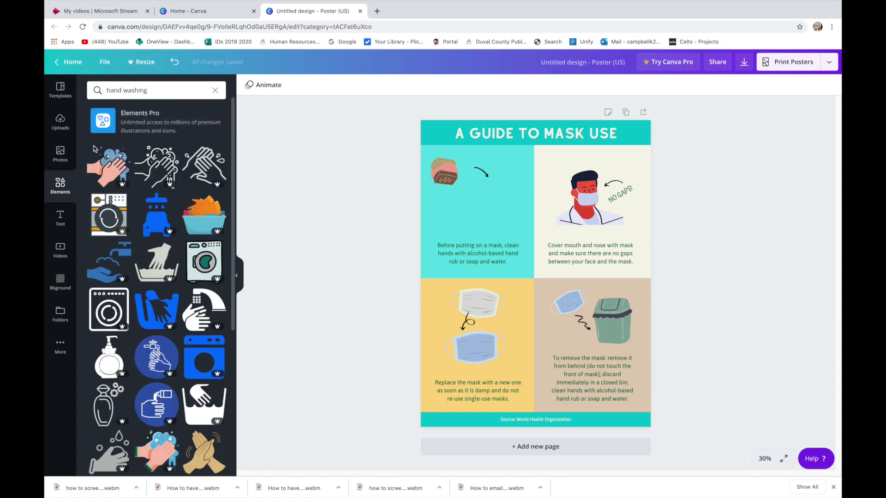
left_click_drag(115, 164, 496, 183)
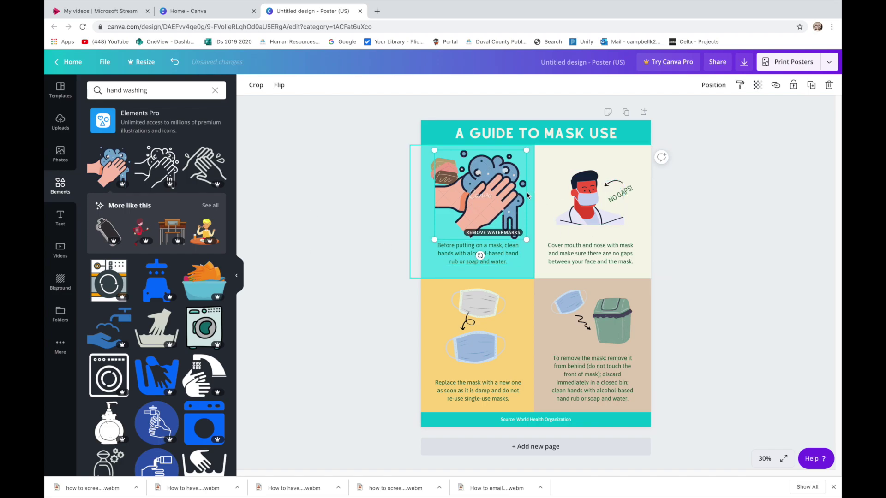
- Change the 'A GUIDE TO MASK USE' title font from Alyssum to Gagalin and select its text
left_click(561, 139)
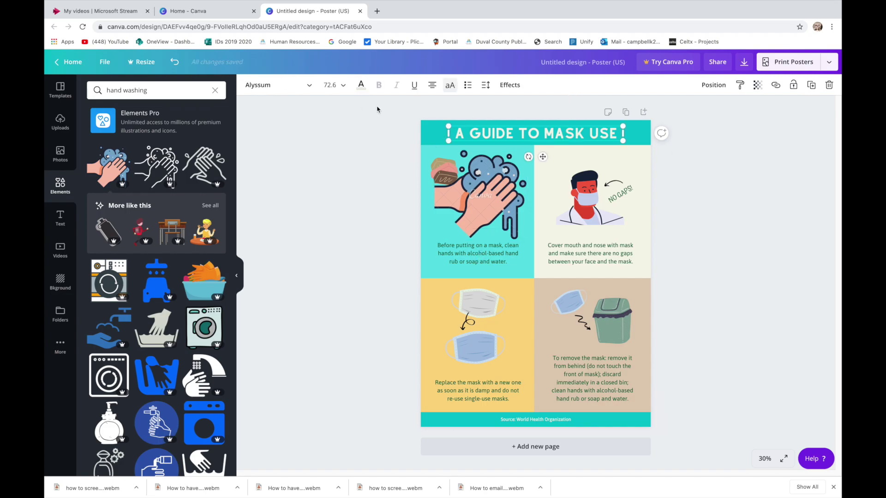
left_click(309, 89)
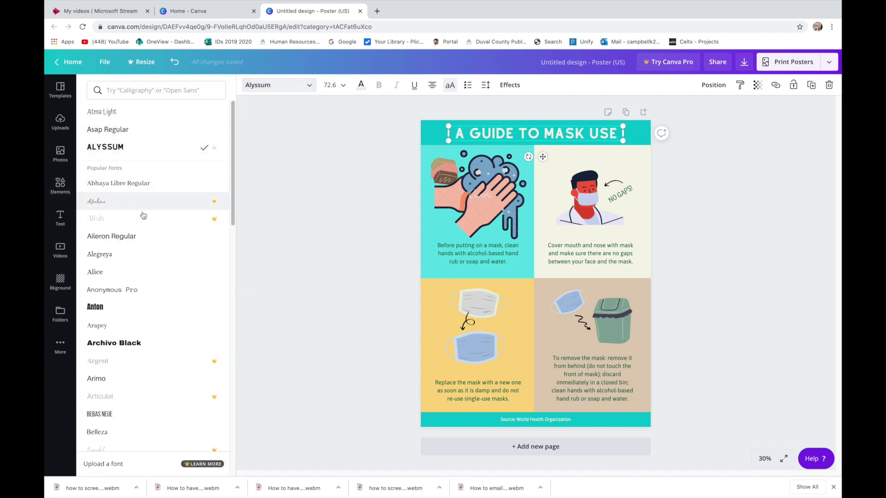
left_click(134, 315)
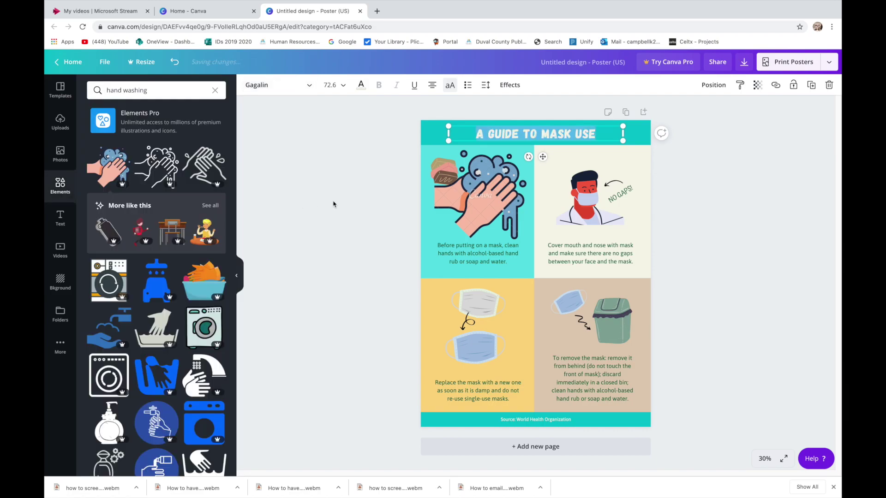
left_click(536, 135)
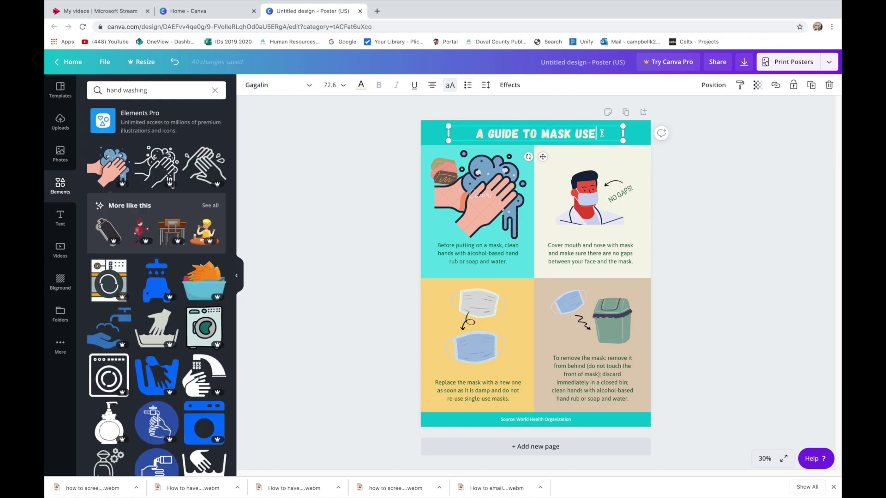
left_click_drag(602, 133, 479, 134)
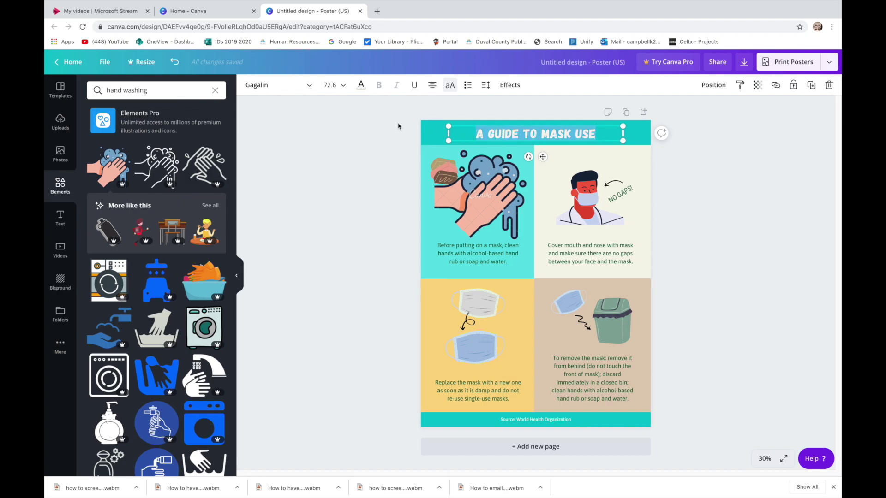
- Colour the selected title text dark purple after trying pink
left_click(362, 87)
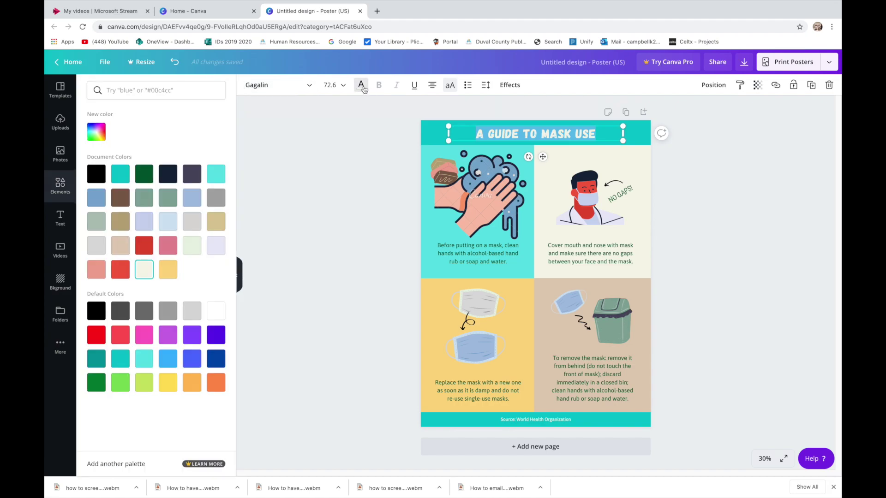
left_click(174, 249)
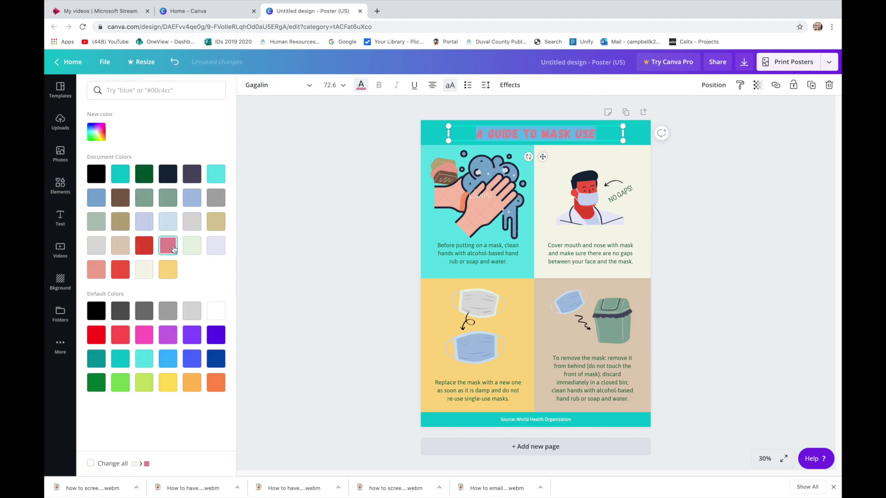
left_click(216, 337)
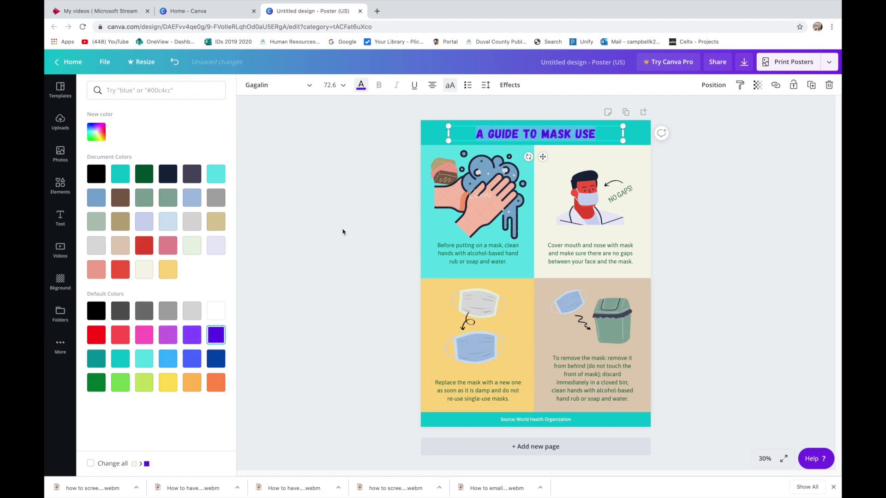
key("Escape")
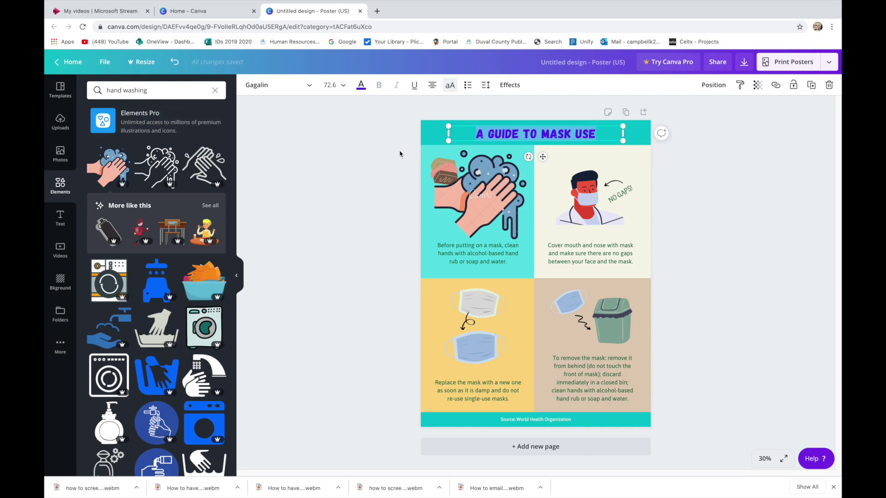
- Create a new blank poster and place the purple galaxy photo from a 'space' photo search
left_click(104, 62)
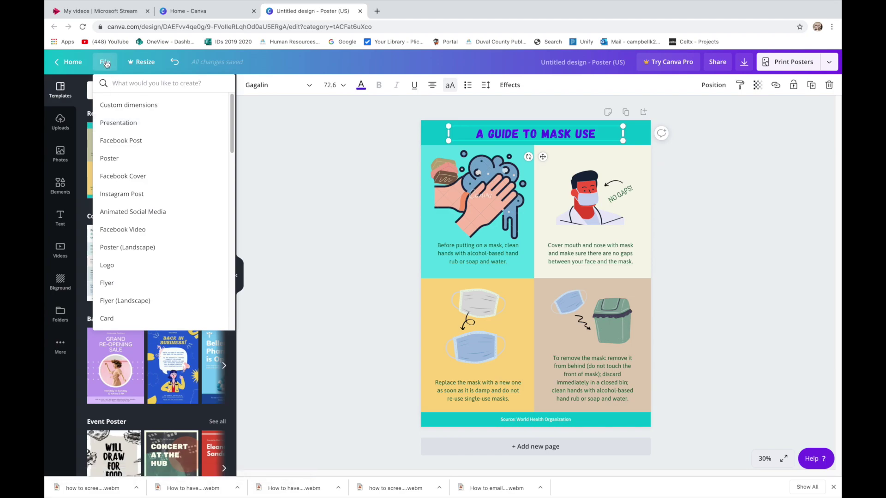
left_click(120, 159)
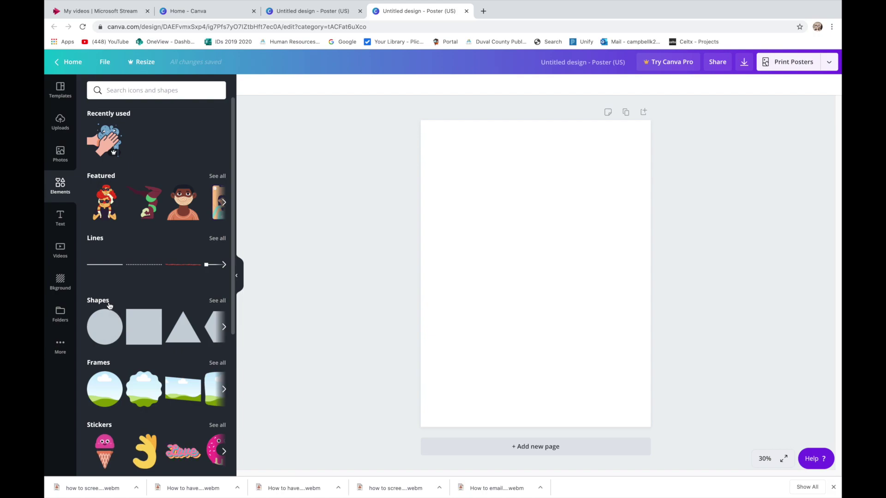
left_click(64, 153)
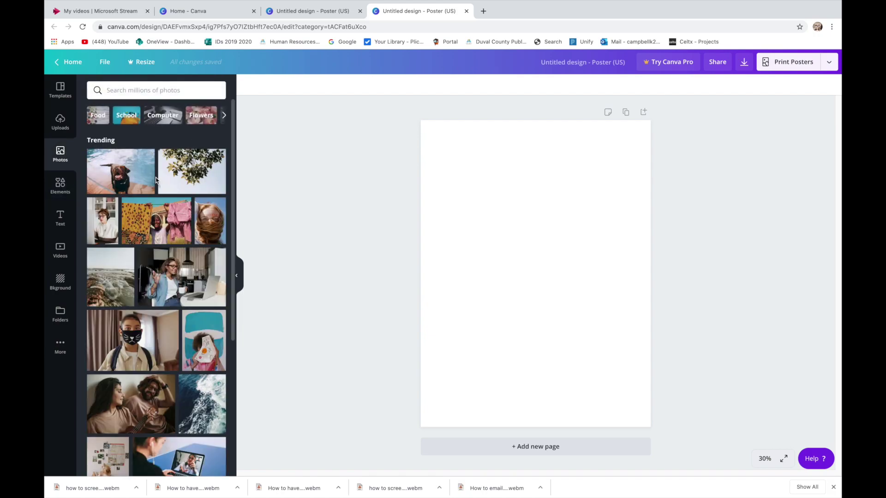
left_click(162, 91)
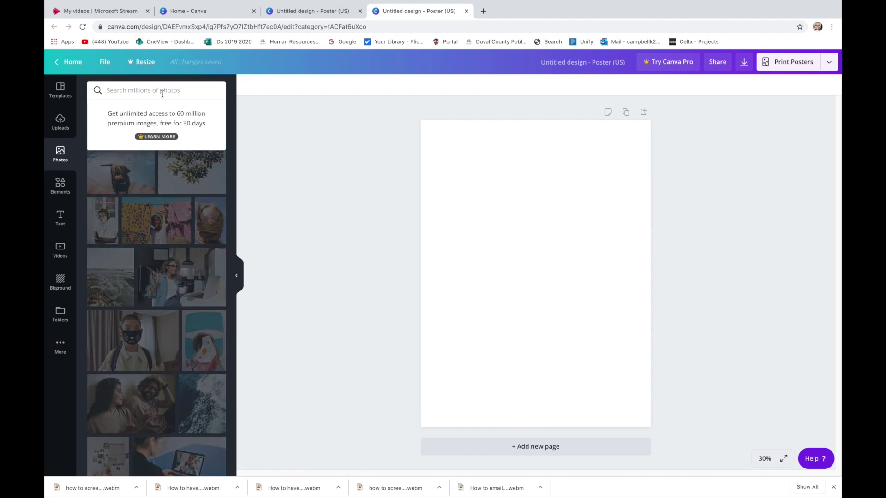
type("space")
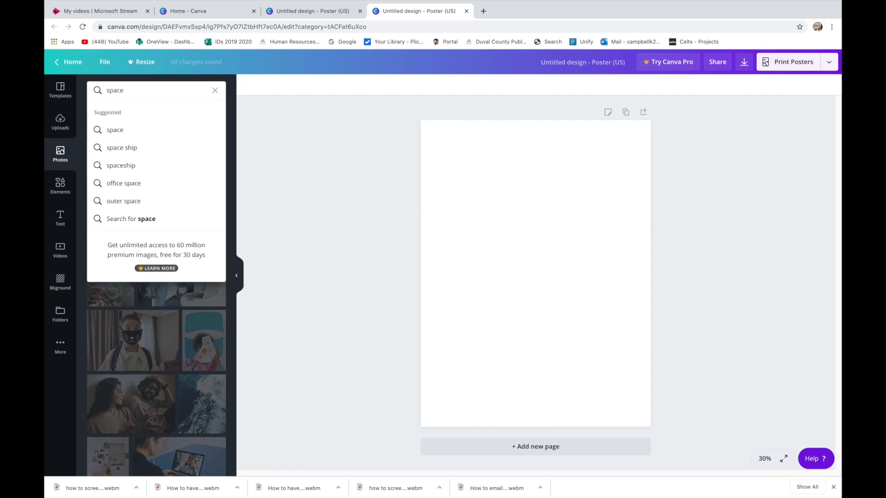
key("Return")
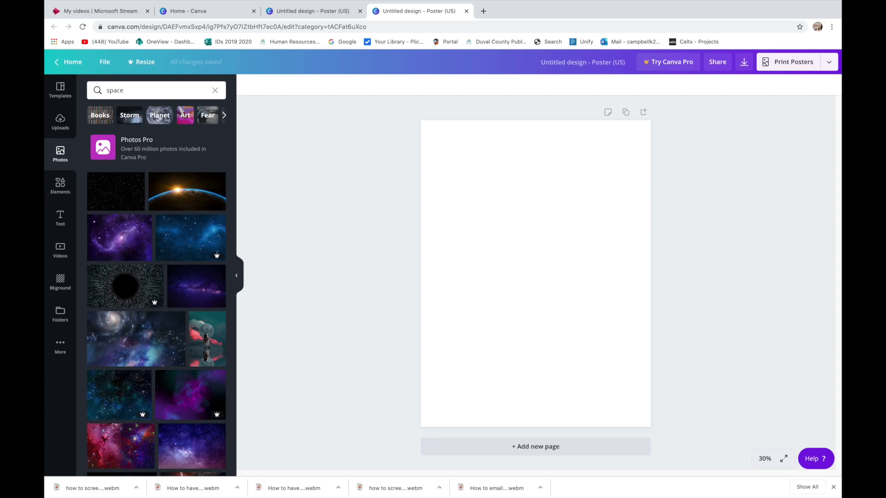
left_click_drag(111, 234, 490, 229)
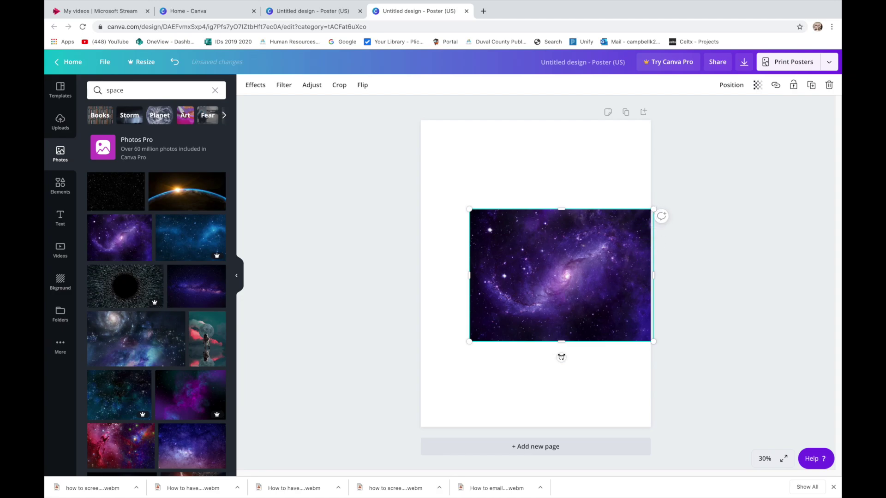
- Rotate the galaxy photo to fill the page and add a tilted pink UFO from 'spaceships'
left_click_drag(561, 358, 461, 230)
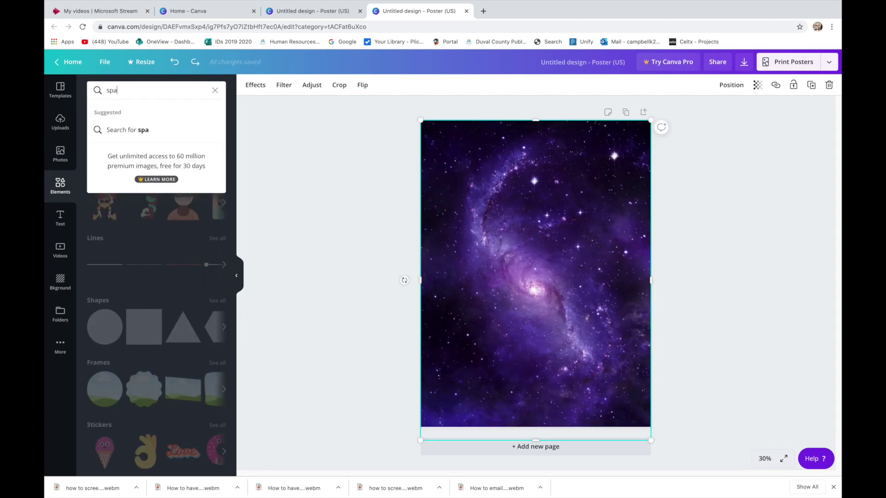
type("ceships")
key("Return")
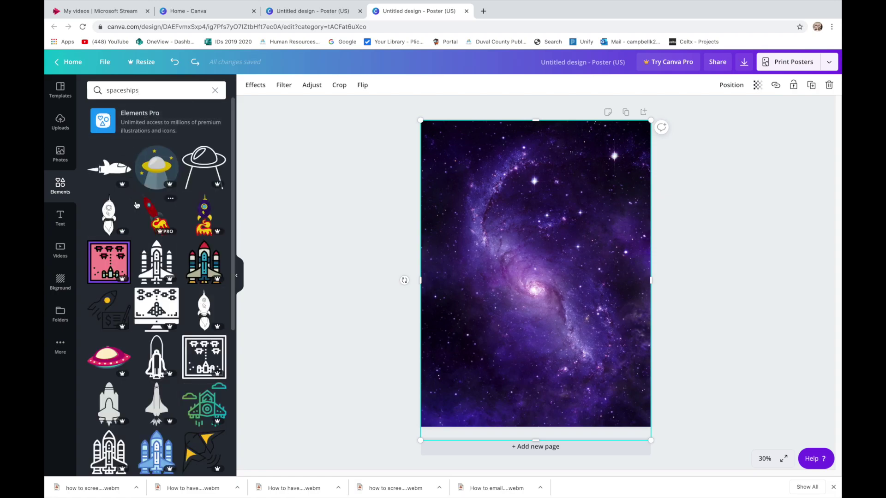
left_click(109, 358)
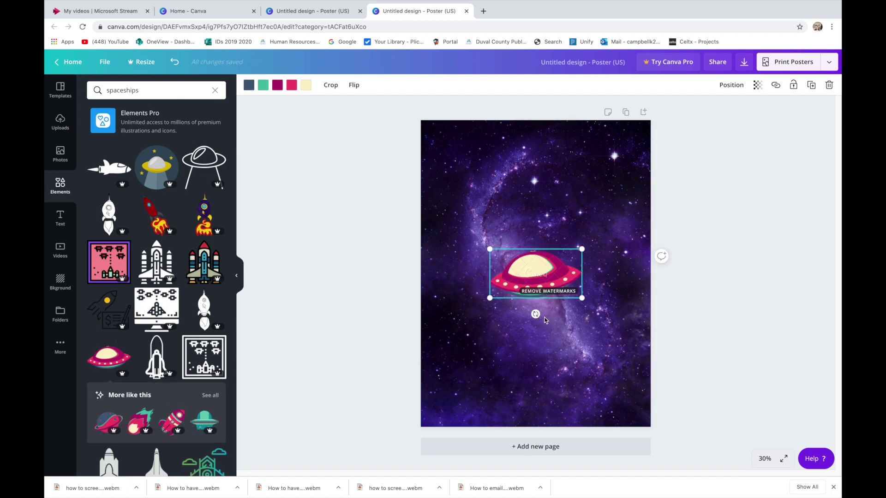
left_click_drag(535, 314, 560, 306)
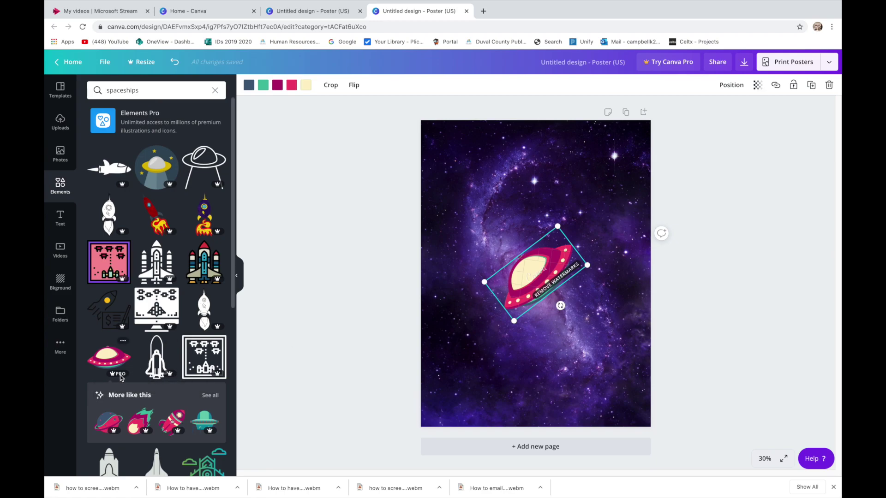
- Browse the spaceship results and refine the search to free spaceship graphics
mouse_move(120, 377)
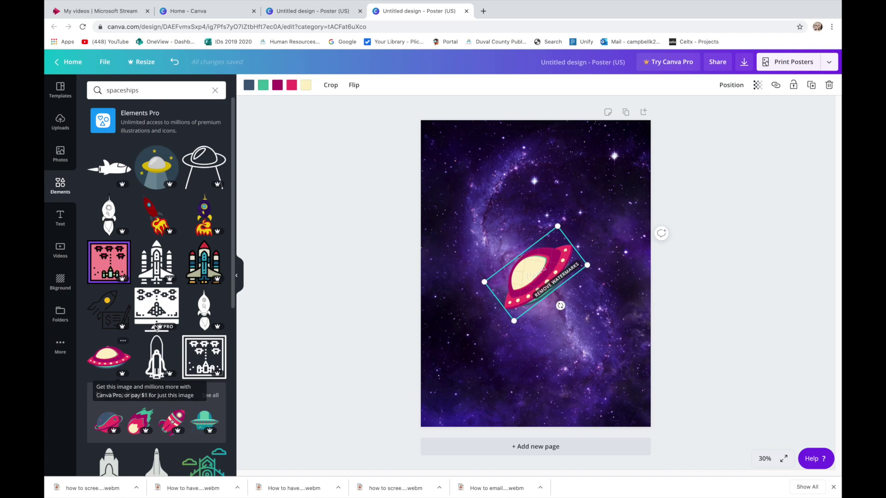
mouse_move(158, 326)
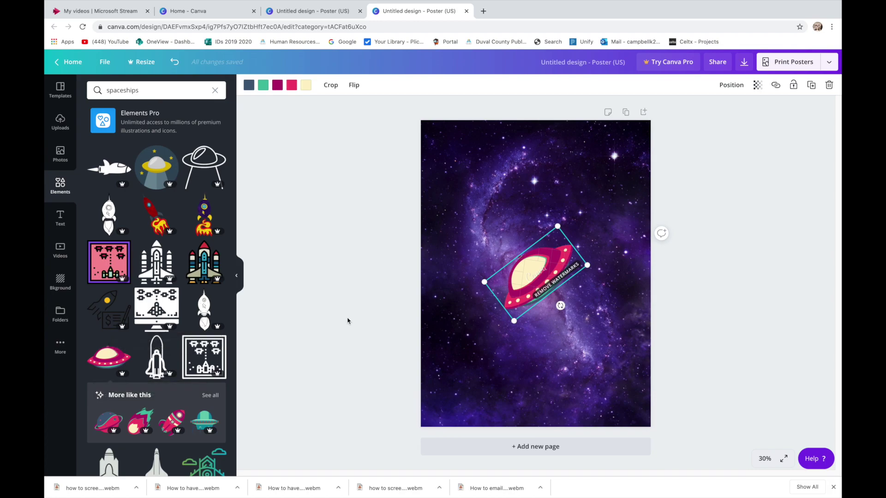
scroll(175, 404, "down", 3)
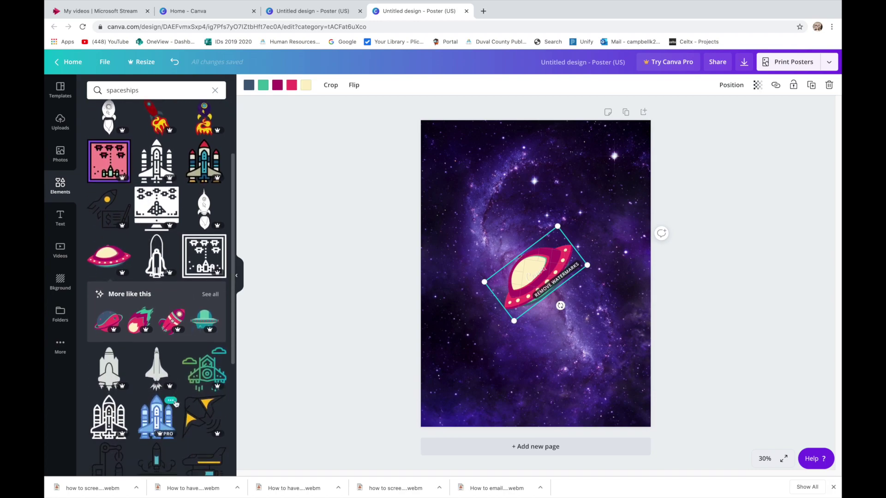
scroll(175, 404, "down", 3)
scroll(175, 404, "down", 10)
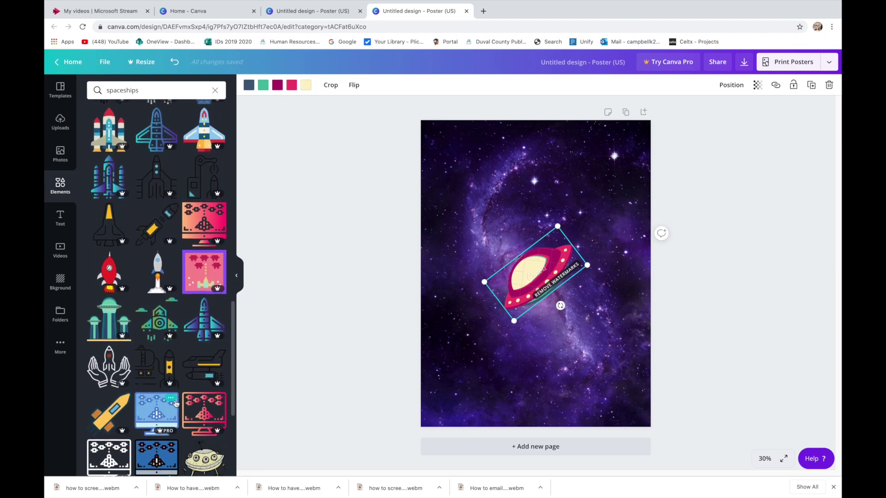
left_click(162, 90)
type("free")
key("Return")
- Search Elements for 'aliens' and drop the green alien head onto the poster
left_click(164, 94)
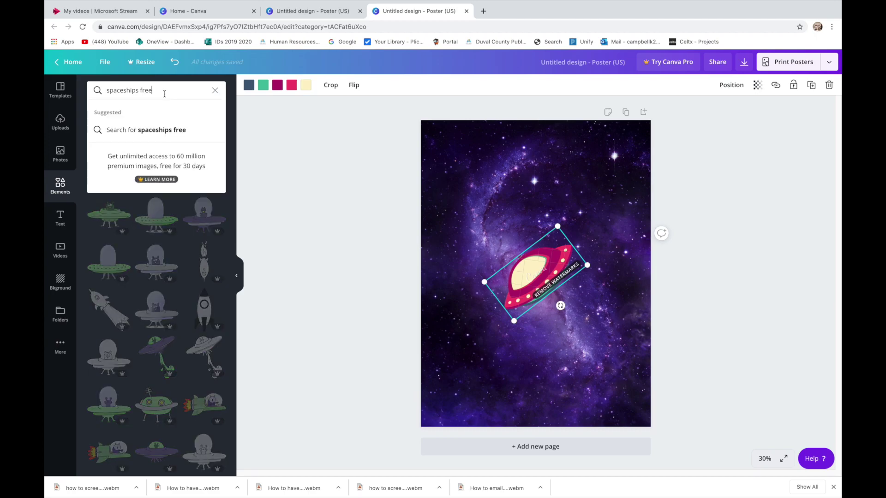
left_click_drag(149, 89, 77, 82)
type("aliens")
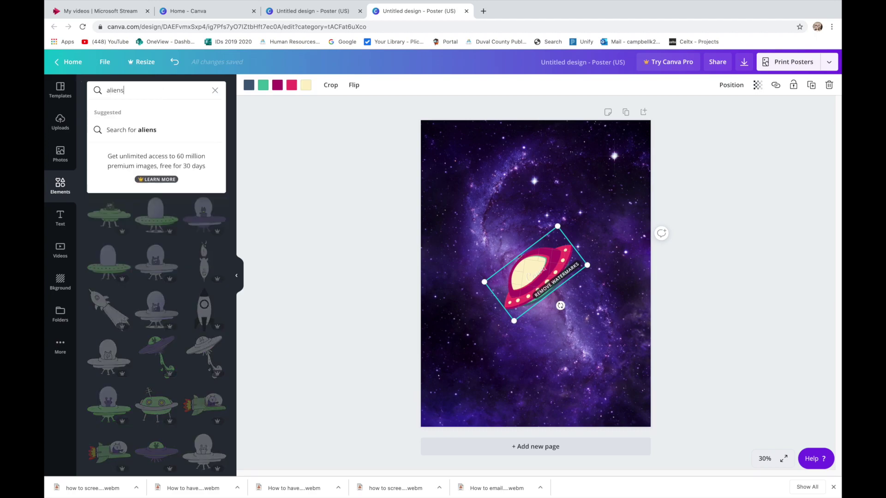
key("Return")
scroll(150, 250, "down", 2)
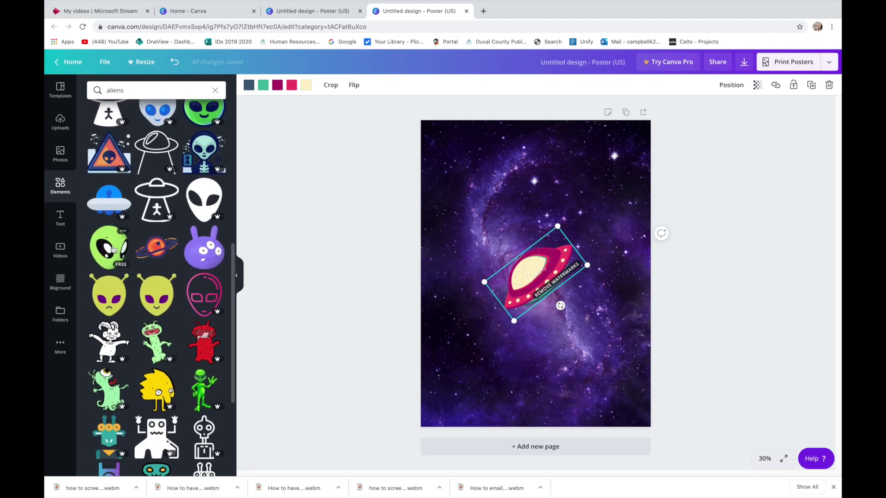
left_click_drag(111, 250, 470, 201)
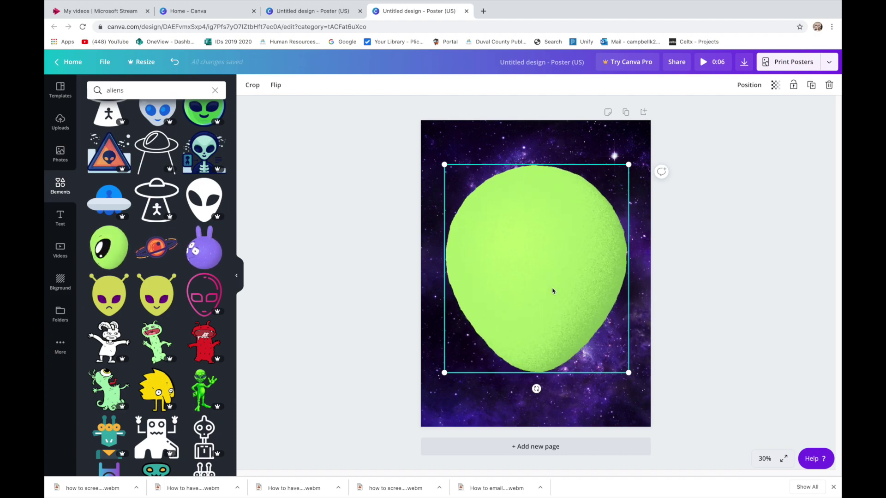
- Move the UFO to the top-left corner, then shrink and centre the alien head
left_click_drag(552, 291, 714, 305)
left_click_drag(537, 277, 460, 162)
left_click_drag(636, 277, 465, 282)
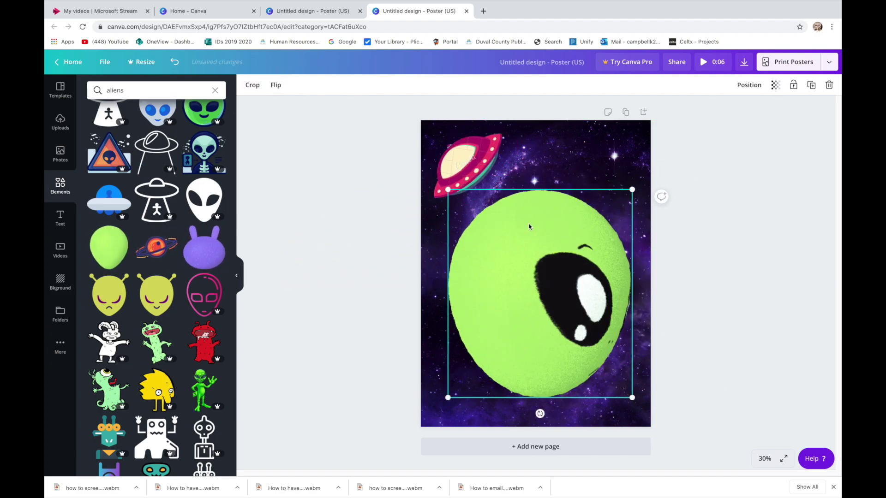
left_click_drag(632, 189, 564, 263)
left_click_drag(527, 324, 530, 283)
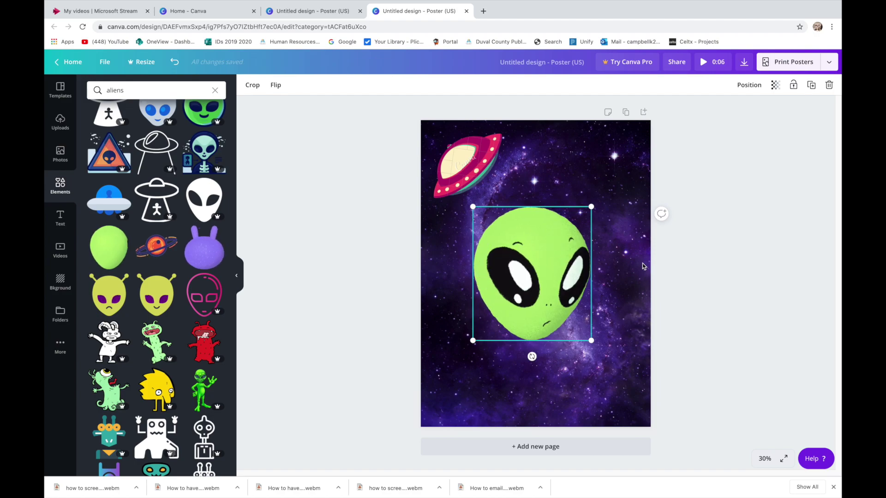